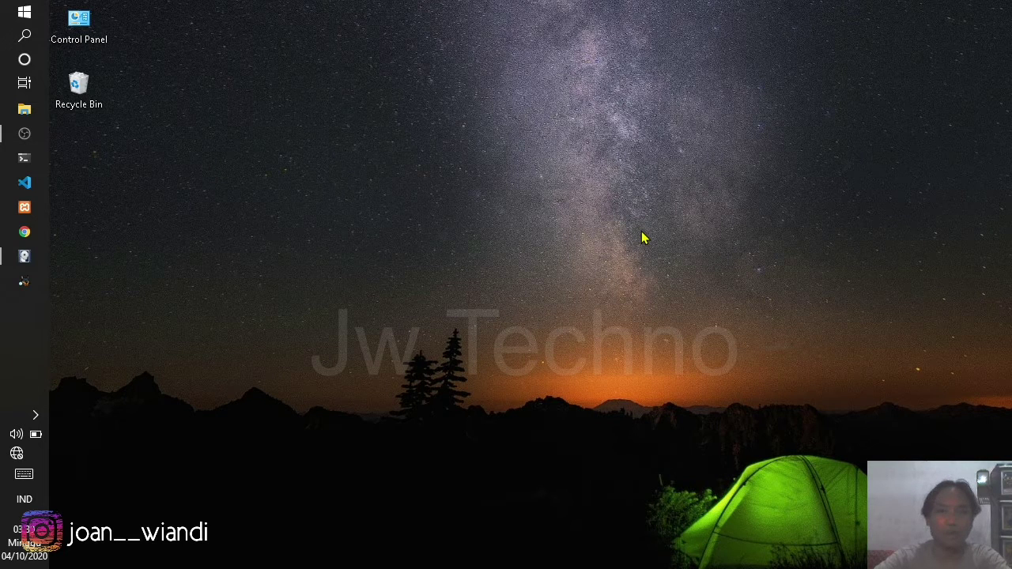
# Step: Permanently delete all three image files from USB Drive (F:), refresh the folder and close the file browser
pyautogui.click(24, 111)
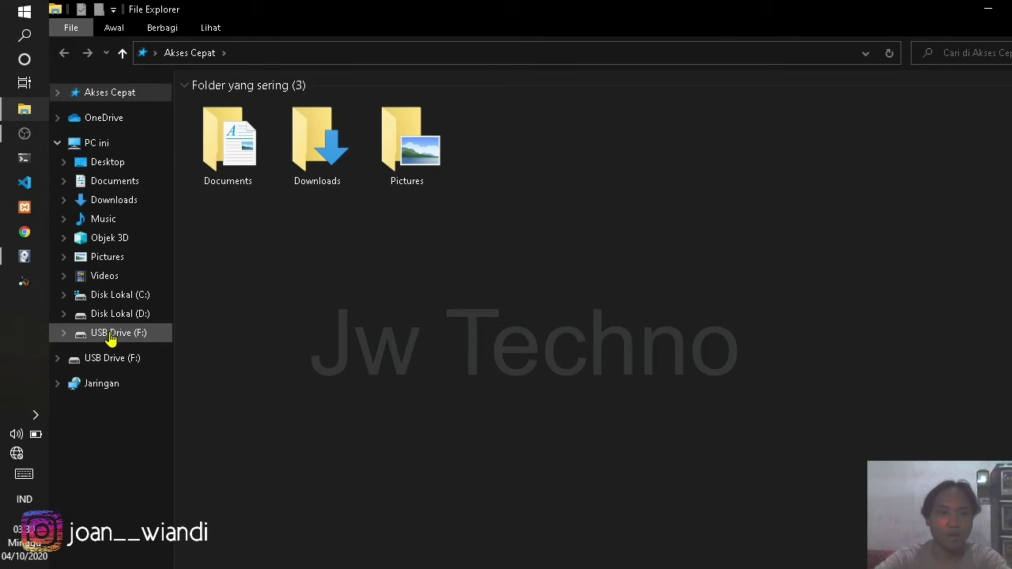
pyautogui.click(136, 336)
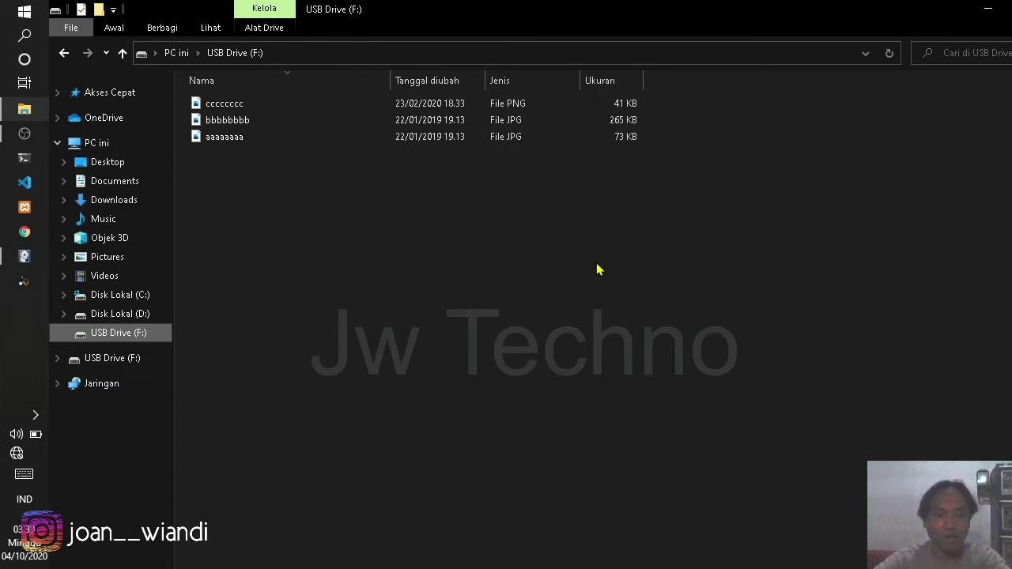
pyautogui.hotkey('ctrl', 'a')
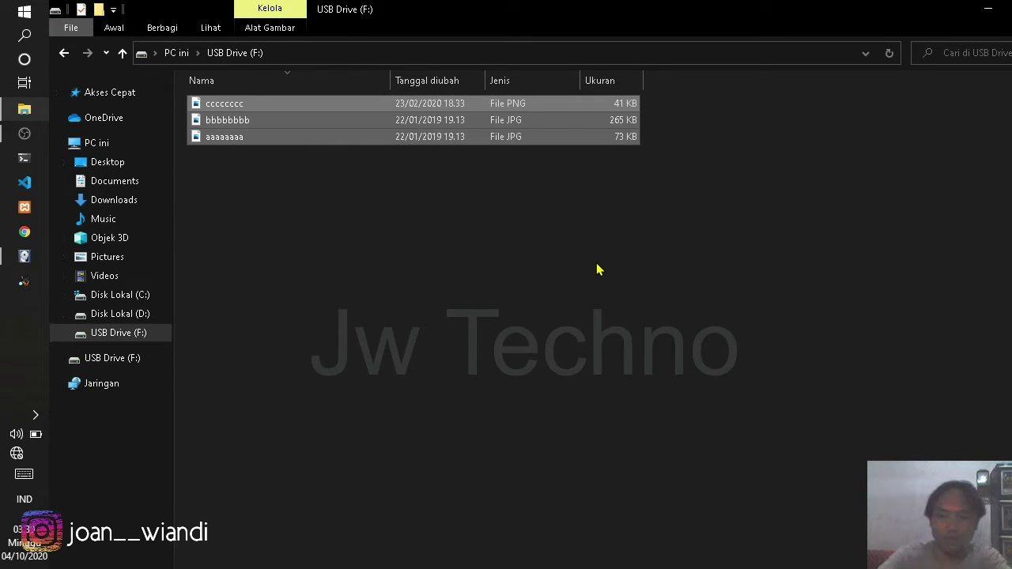
pyautogui.hotkey('shift', 'Delete')
pyautogui.press('Return')
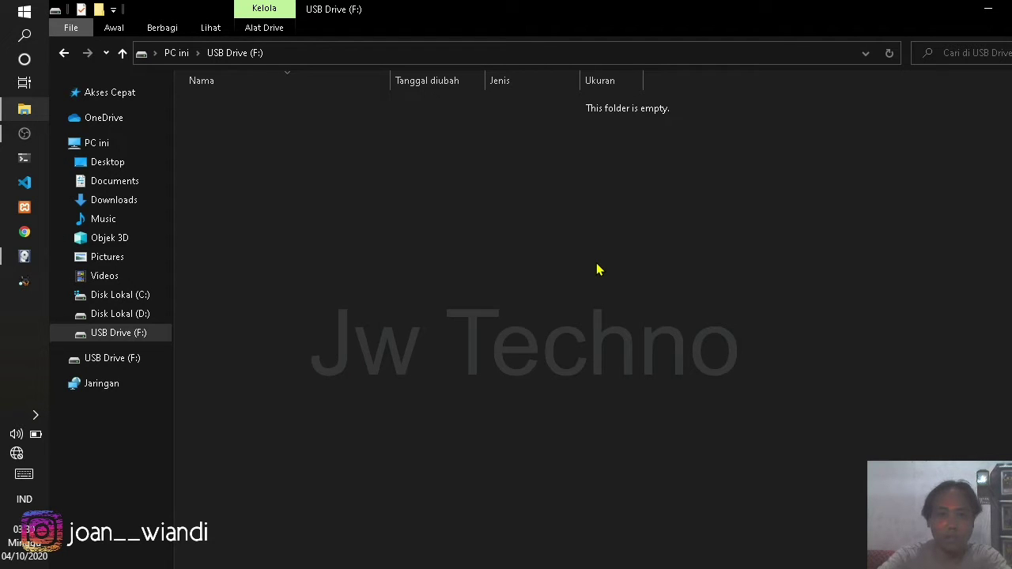
pyautogui.click(890, 53)
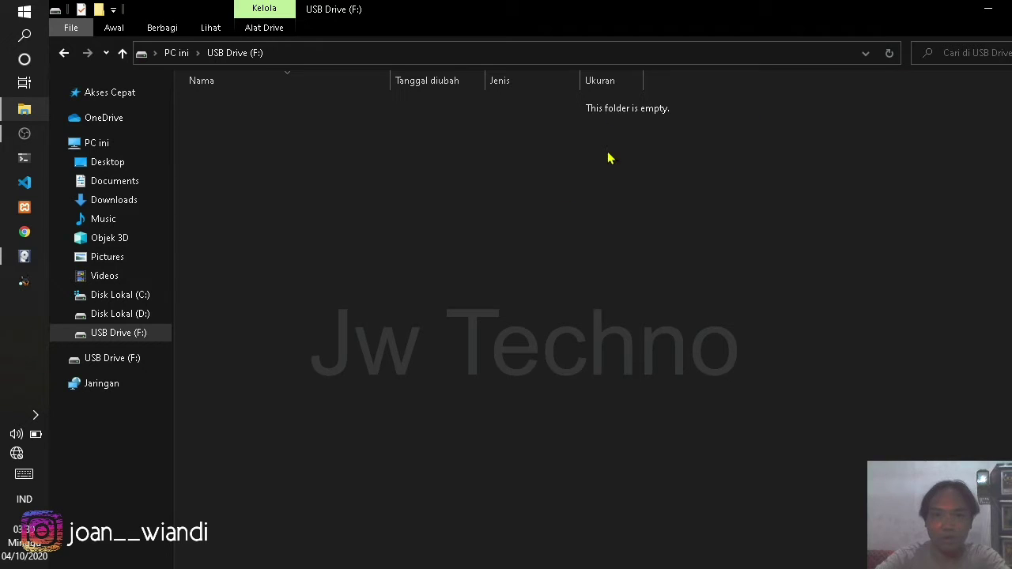
pyautogui.hotkey('alt', 'F4')
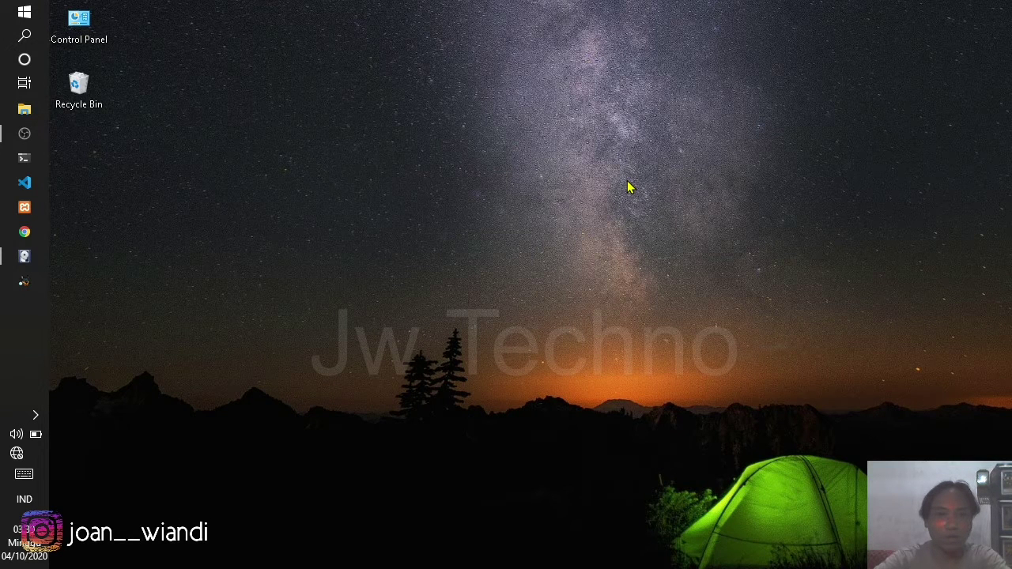
# Step: Switch to FTK Imager and set up a new disk image with the SanDisk Cruzer Blade physical drive (PHYSICALDRIVE1) as source
pyautogui.click(24, 256)
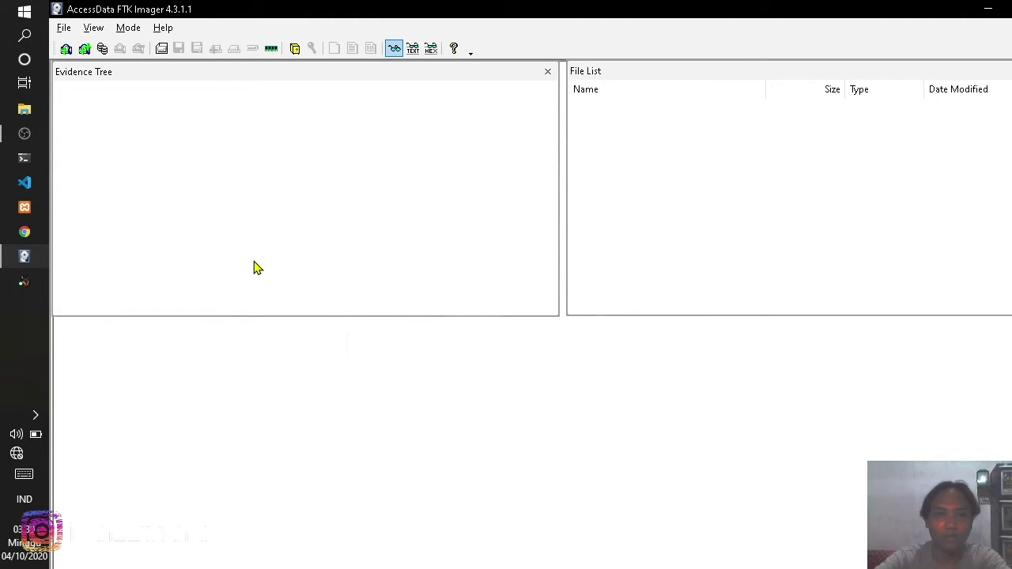
pyautogui.click(65, 28)
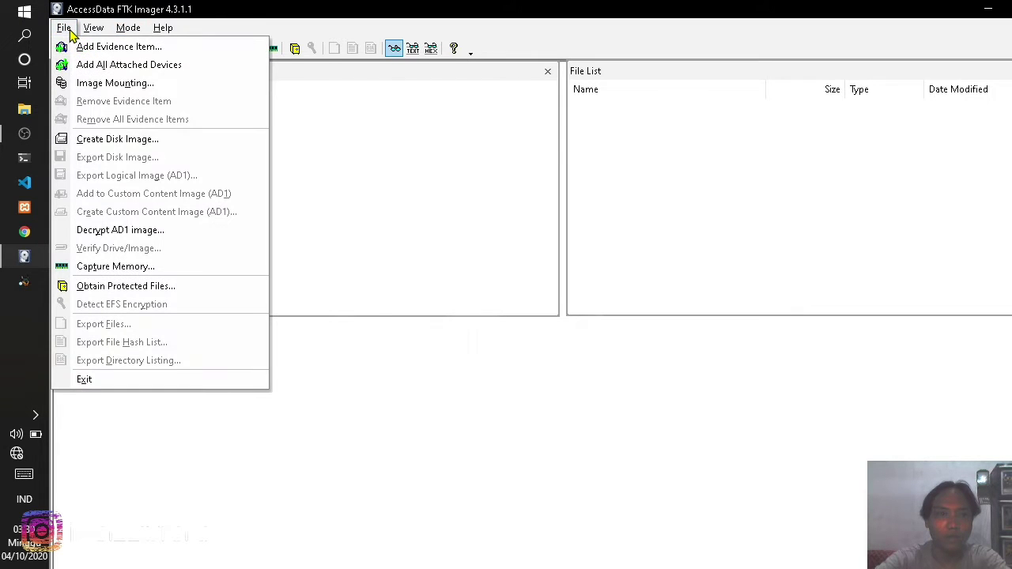
pyautogui.click(109, 140)
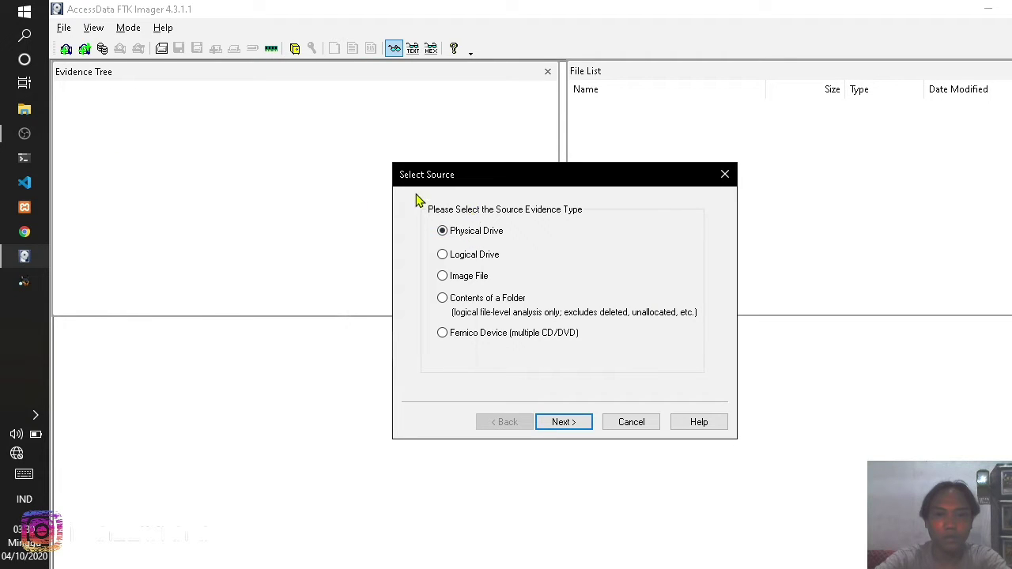
pyautogui.click(564, 423)
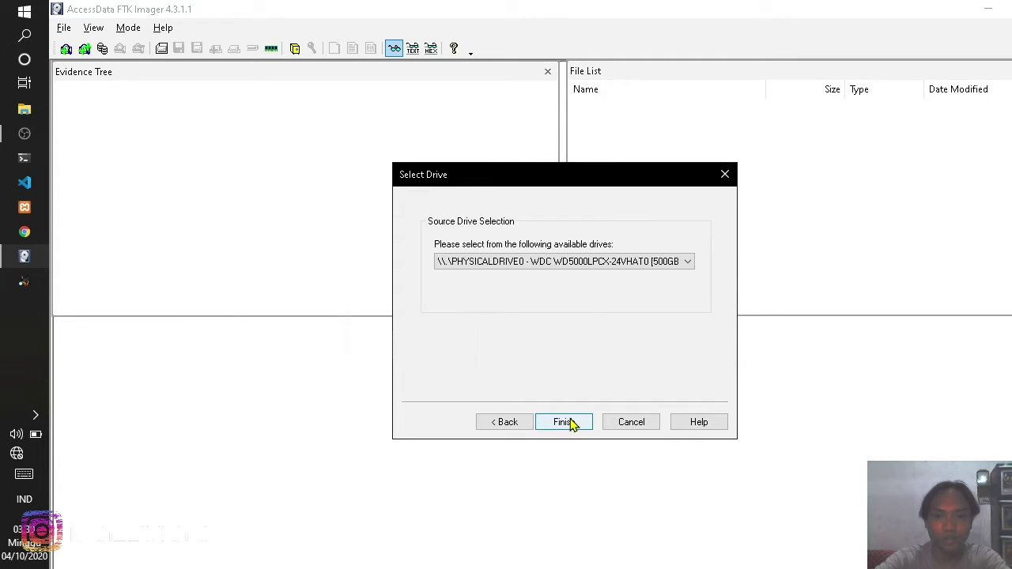
pyautogui.click(512, 271)
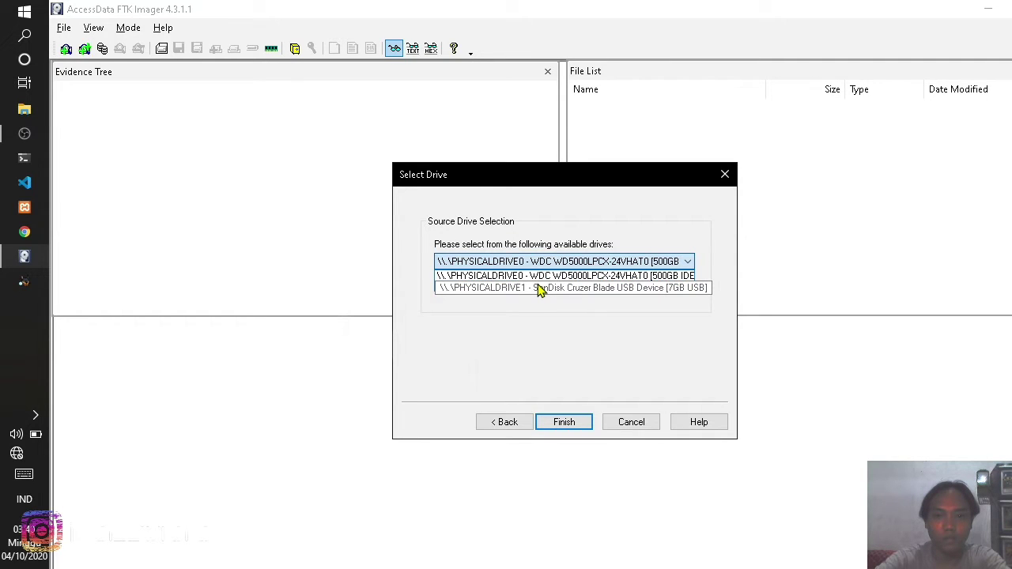
pyautogui.click(538, 286)
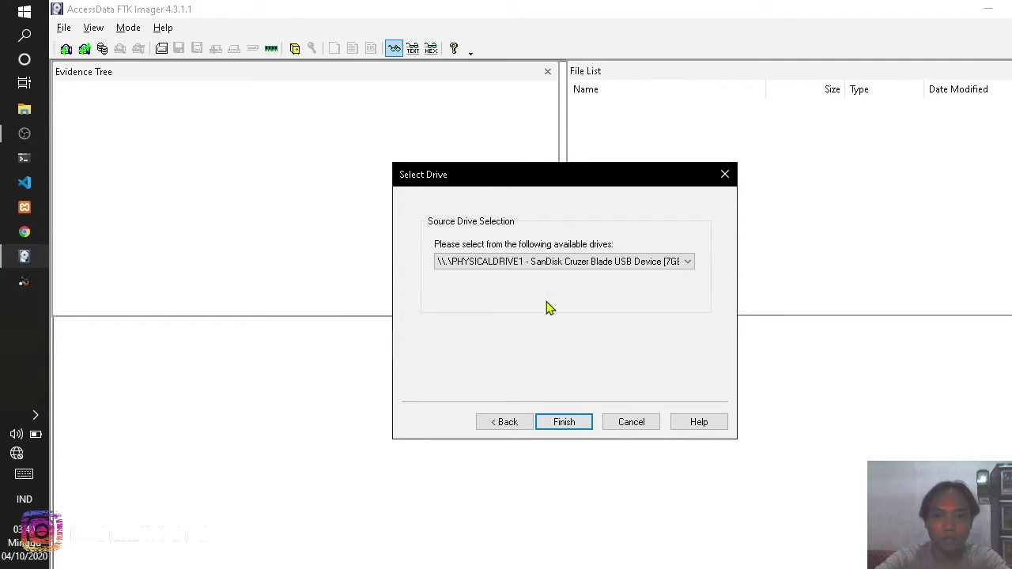
pyautogui.click(564, 422)
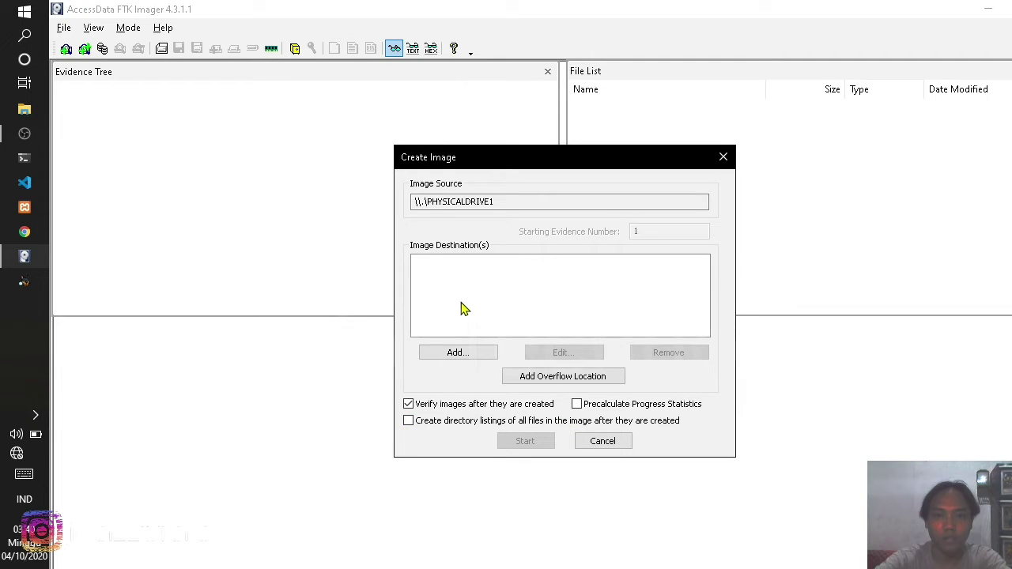
# Step: Add a Raw (dd) image destination with blank evidence information, using the Pictures folder as its location
pyautogui.click(478, 354)
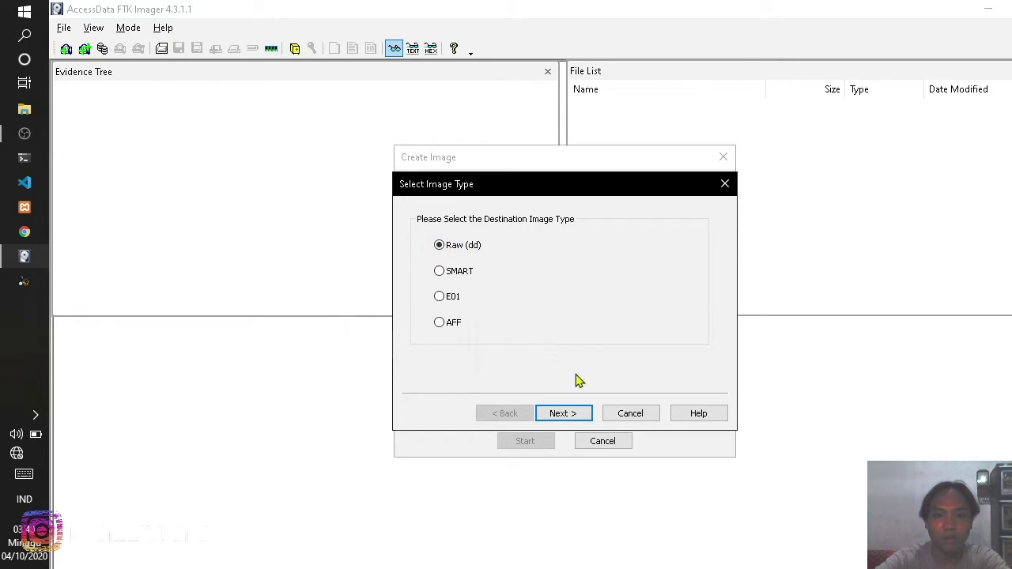
pyautogui.click(587, 415)
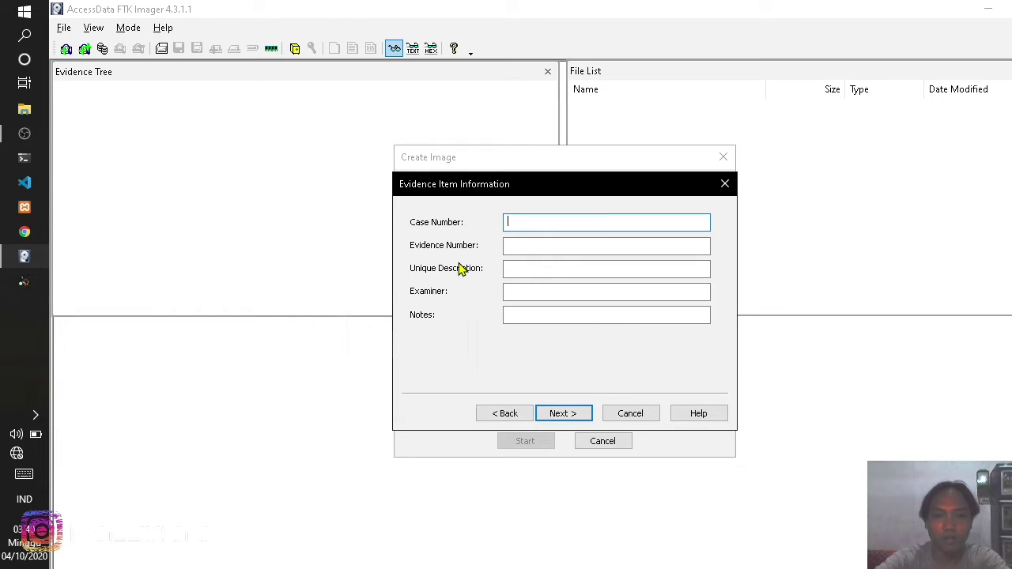
pyautogui.click(578, 417)
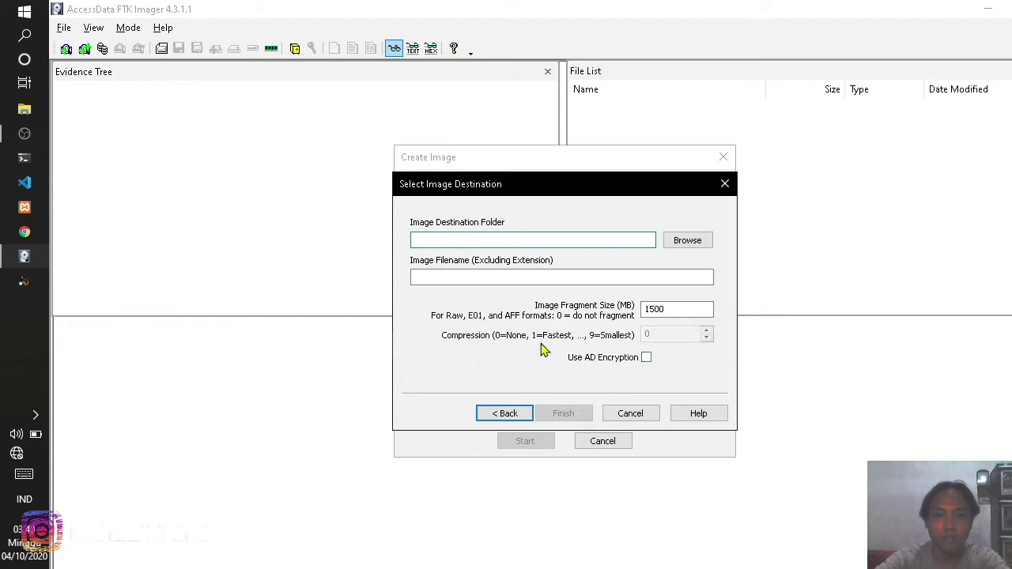
pyautogui.click(681, 246)
pyautogui.doubleClick(510, 301)
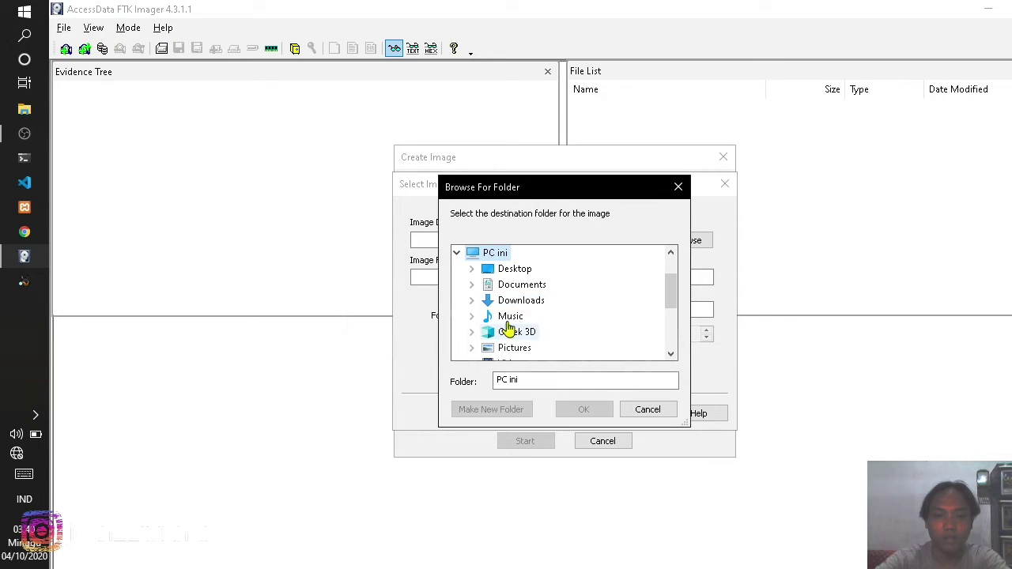
pyautogui.doubleClick(510, 349)
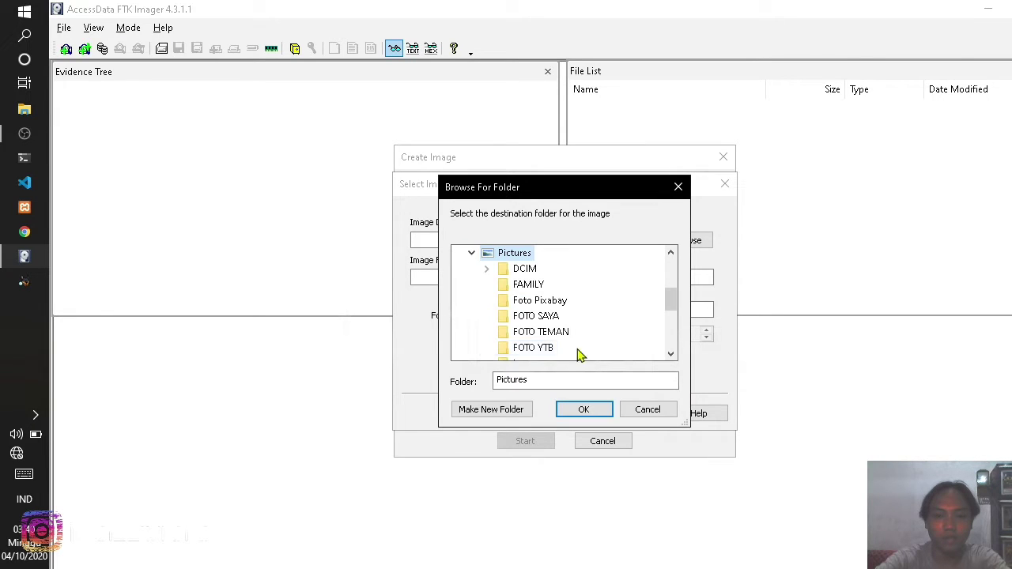
pyautogui.click(584, 411)
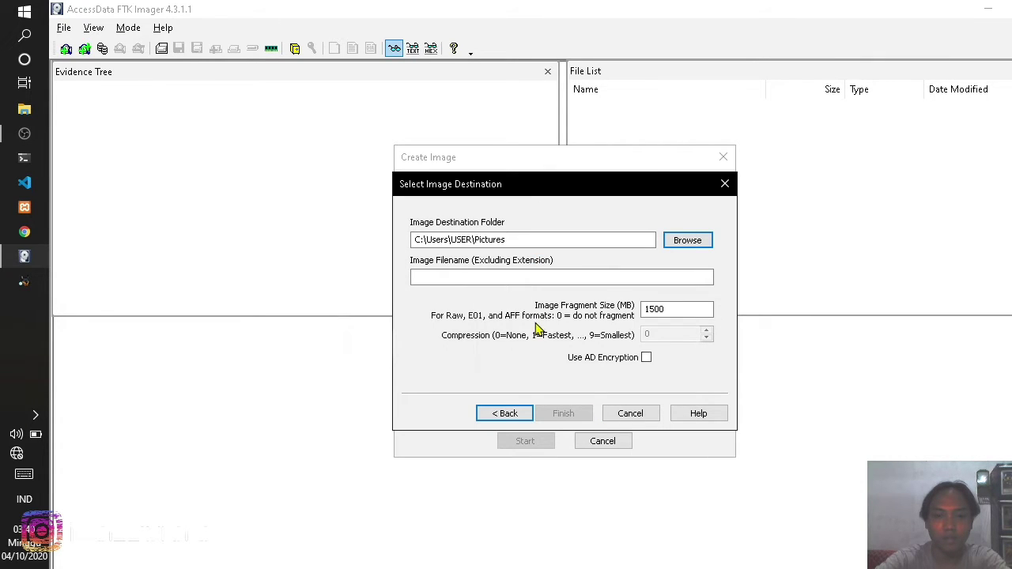
# Step: Name the image file example, create the disk image and dismiss the progress window once it completes
pyautogui.click(496, 281)
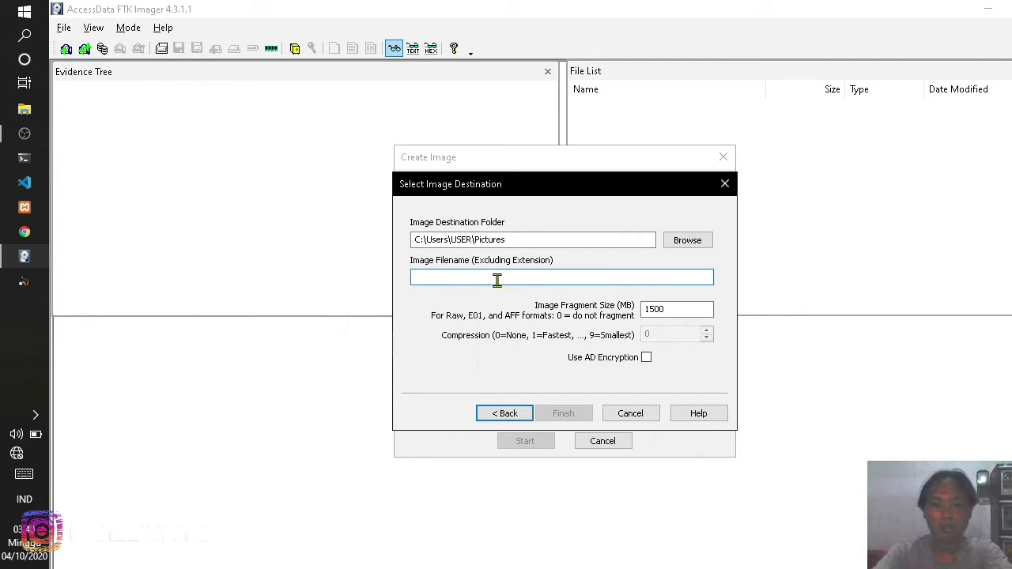
pyautogui.write('exa')
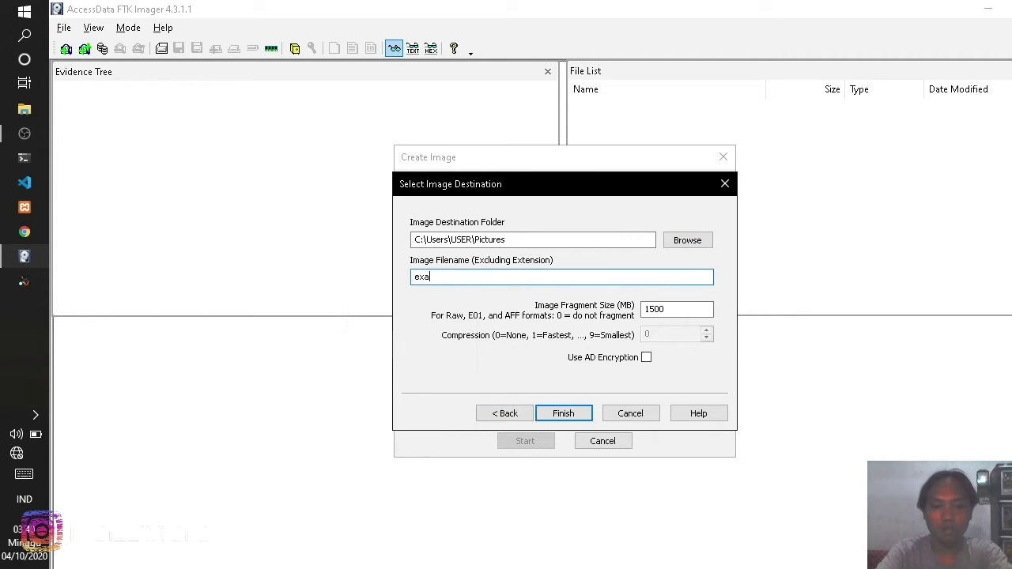
pyautogui.write('mple')
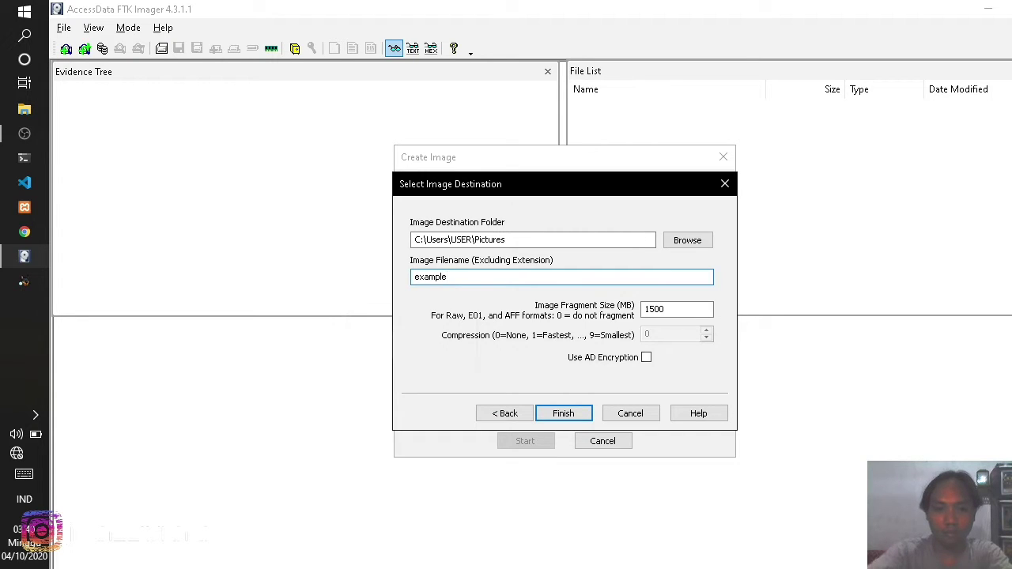
pyautogui.click(563, 414)
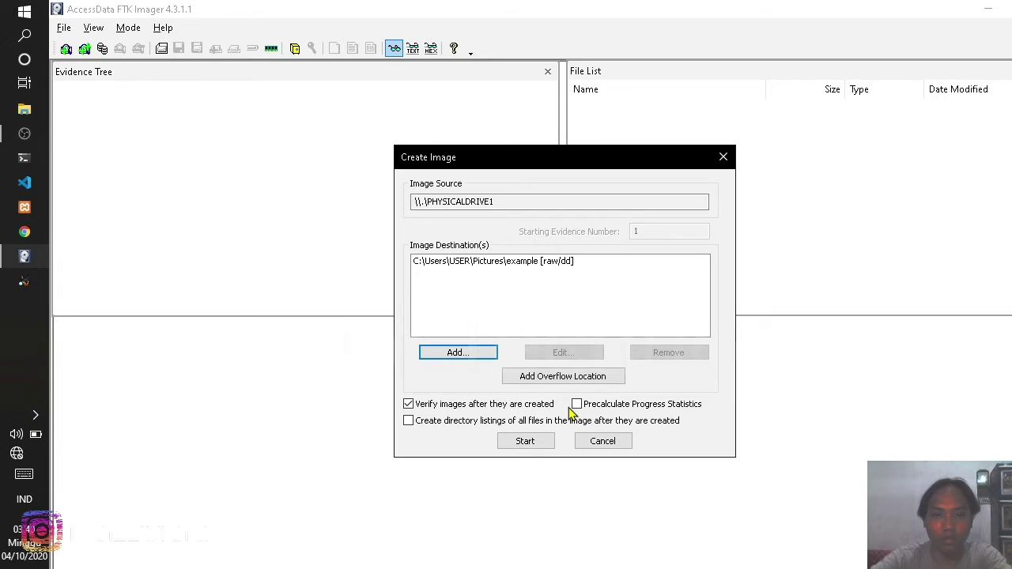
pyautogui.click(525, 441)
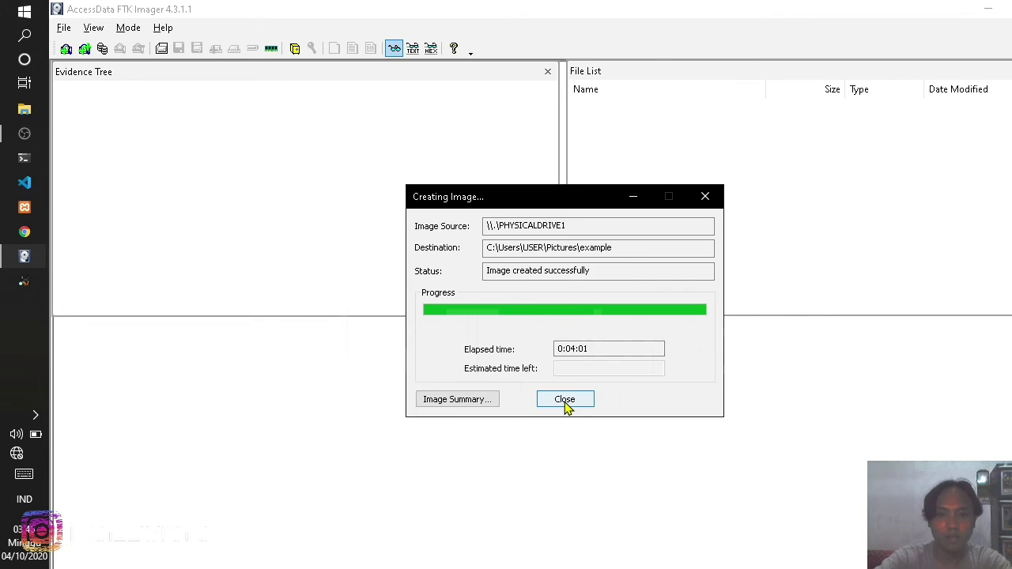
pyautogui.click(564, 400)
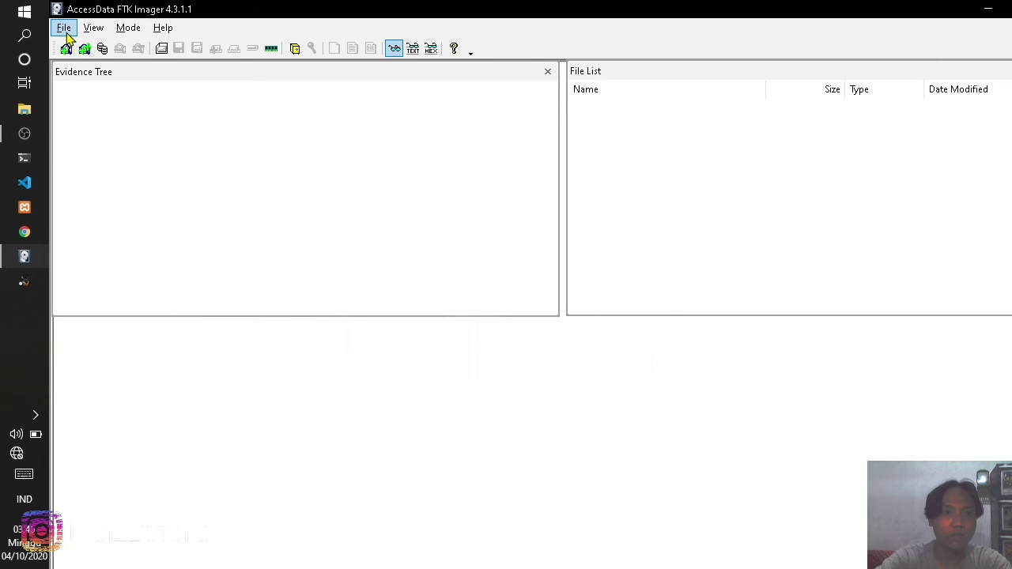
# Step: Add the SanDisk Cruzer Blade physical drive (PHYSICALDRIVE1) as an evidence item
pyautogui.click(63, 29)
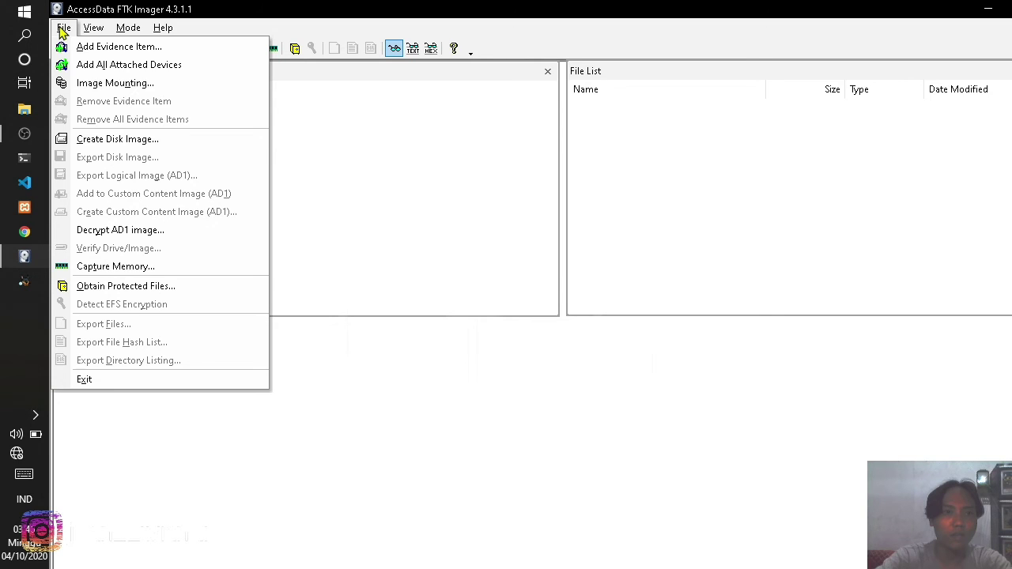
pyautogui.click(119, 46)
pyautogui.click(586, 426)
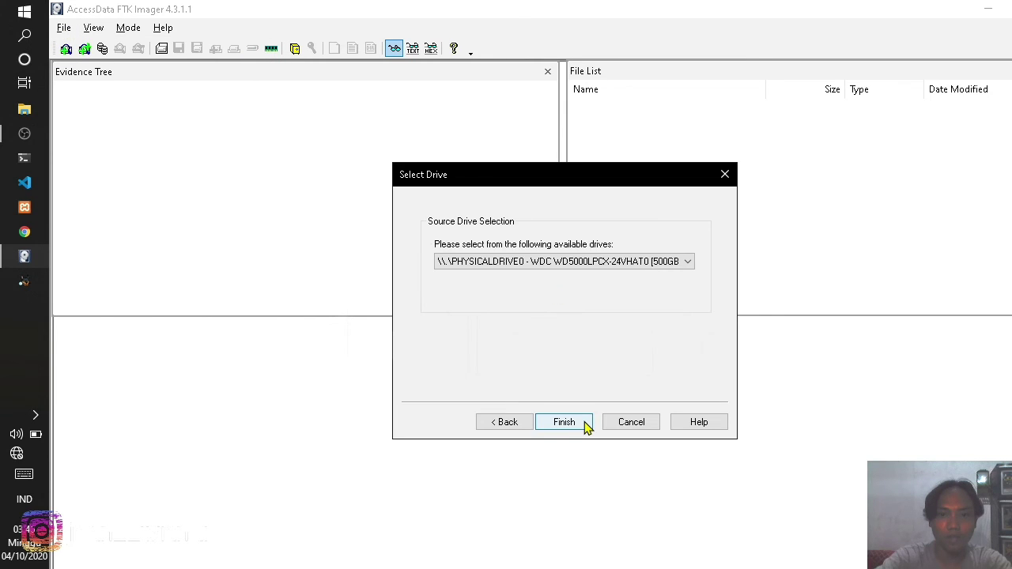
pyautogui.click(558, 287)
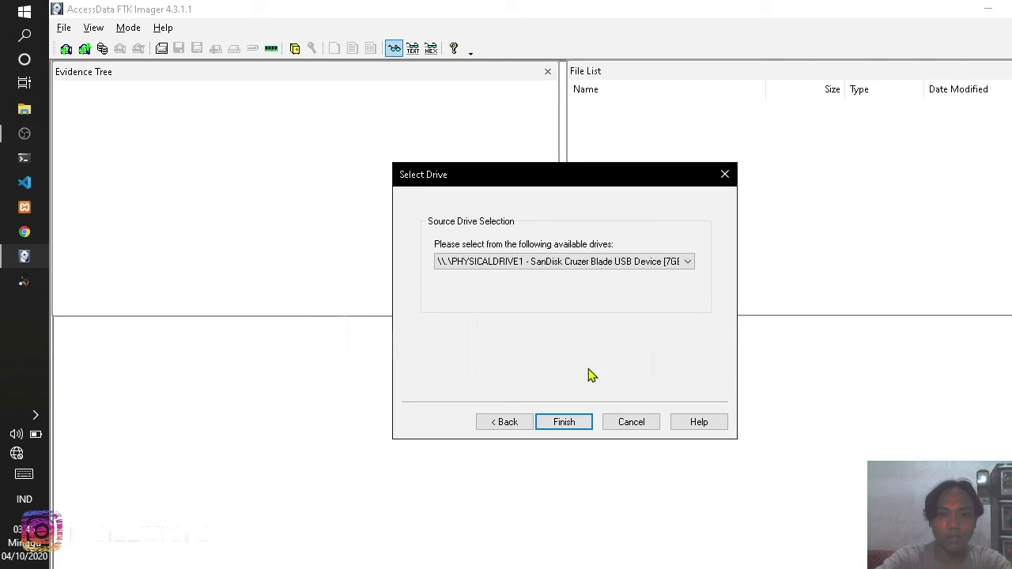
pyautogui.click(564, 422)
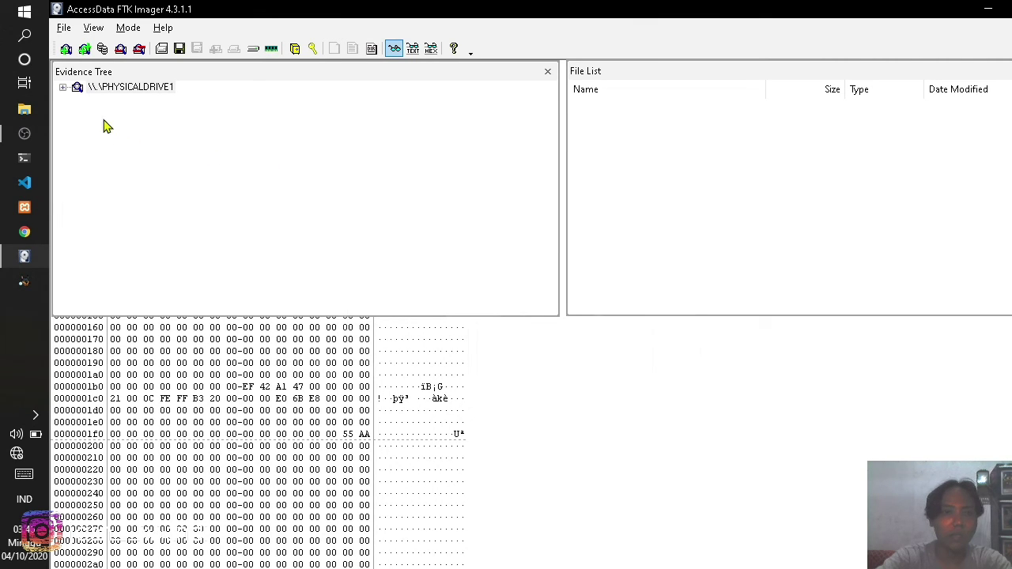
# Step: Expand PHYSICALDRIVE1 down to the WWW [FAT32] volume in Partition 1 and show the contents of its root folder
pyautogui.click(63, 87)
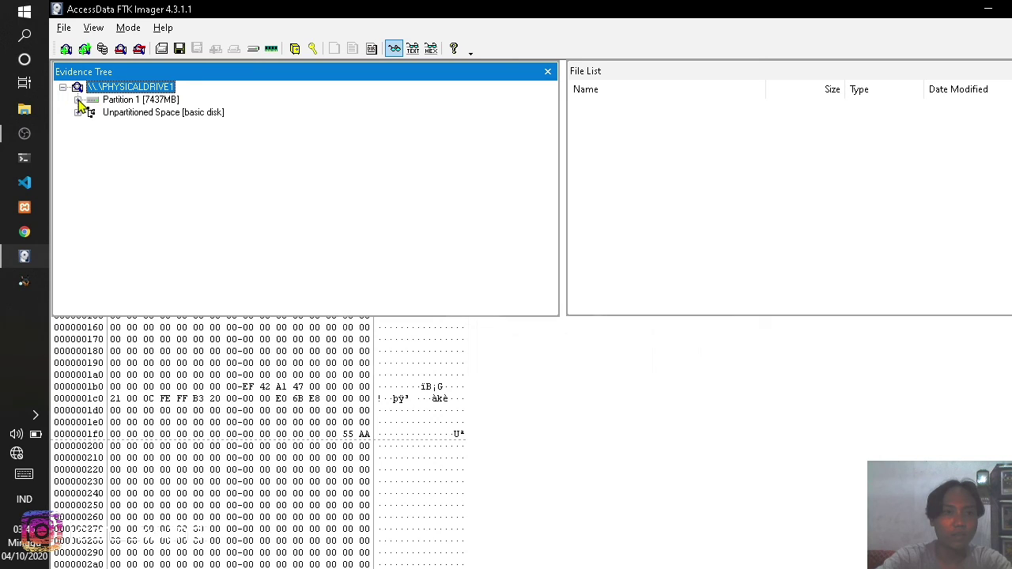
pyautogui.click(77, 99)
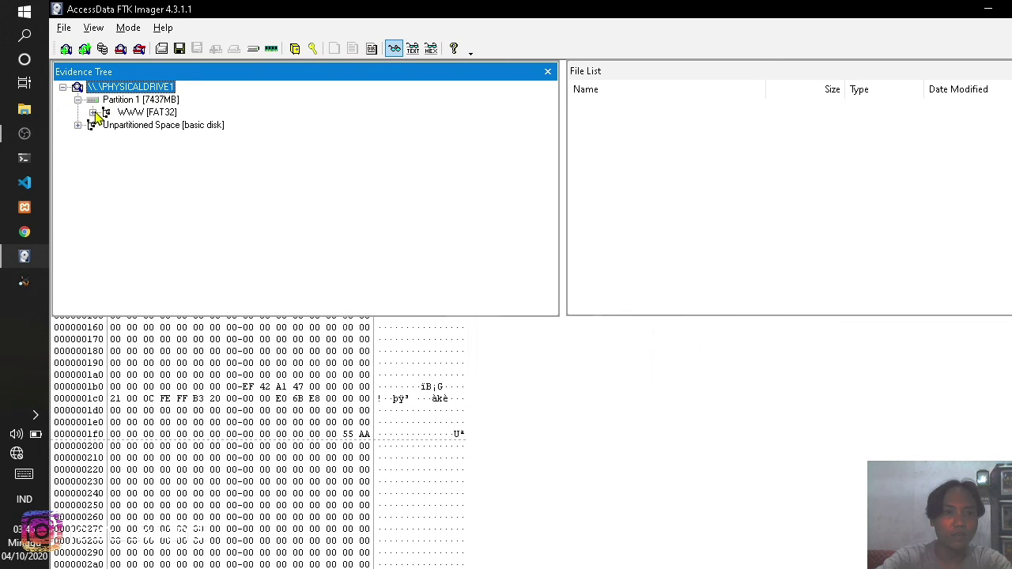
pyautogui.click(92, 112)
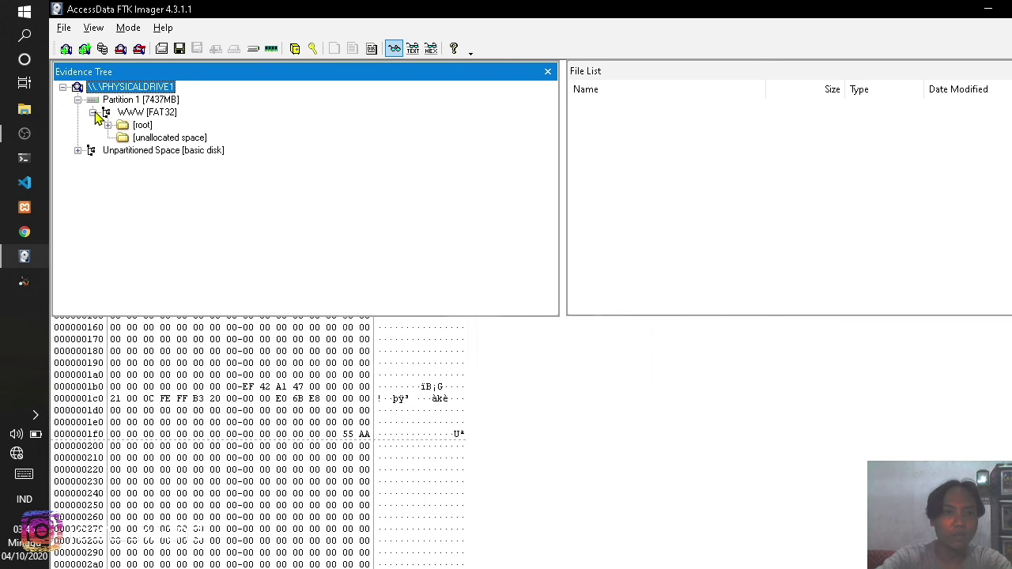
pyautogui.click(143, 127)
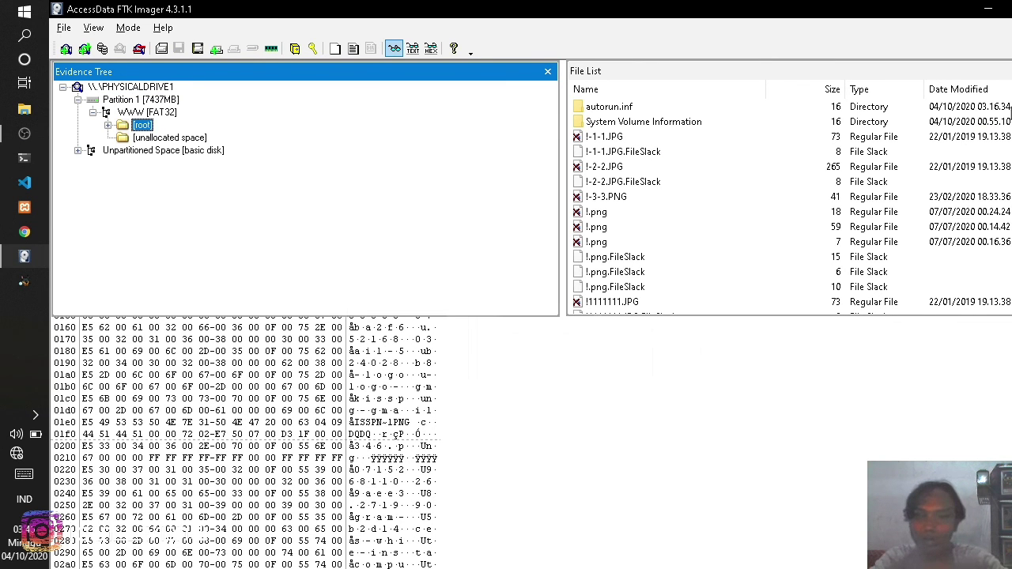
# Step: Preview the deleted file !aaaaaaa.jpg from the root folder's file list
pyautogui.scroll(-1, 886, 111)
pyautogui.scroll(-4, 791, 205)
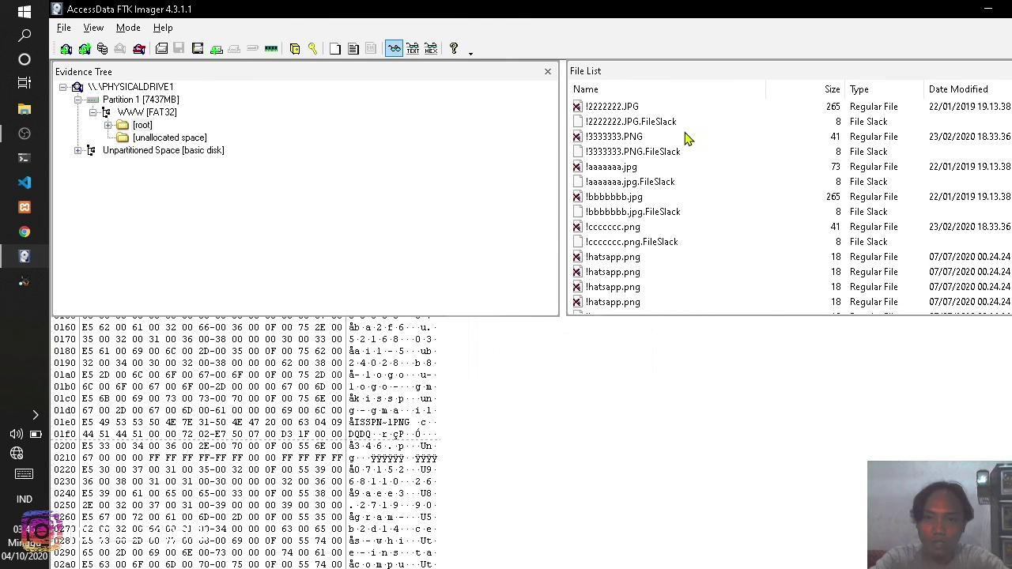
pyautogui.click(609, 173)
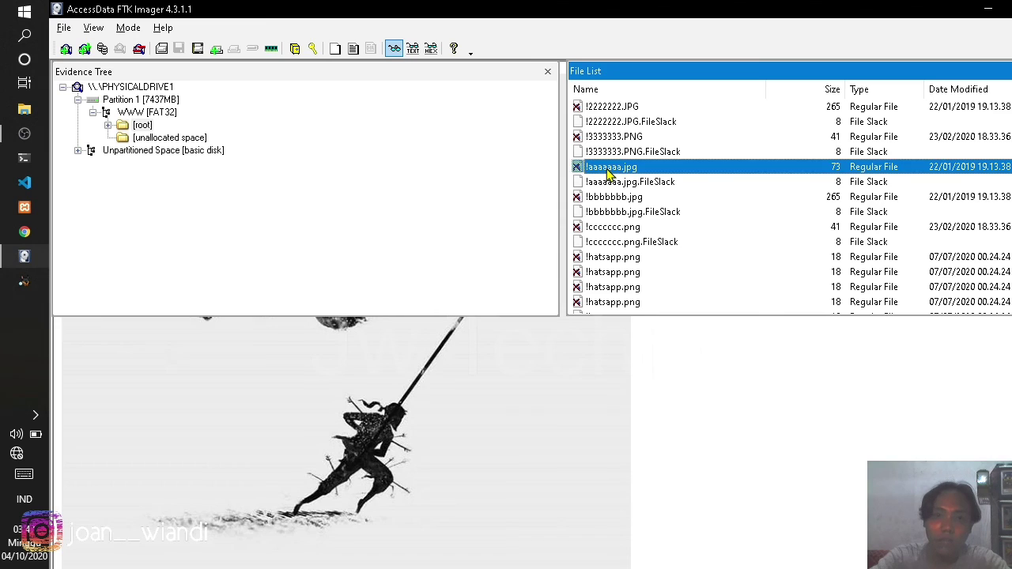
# Step: Export the deleted file !aaaaaaa.jpg to Disk Lokal (D:) and dismiss the export results message
pyautogui.click(63, 29)
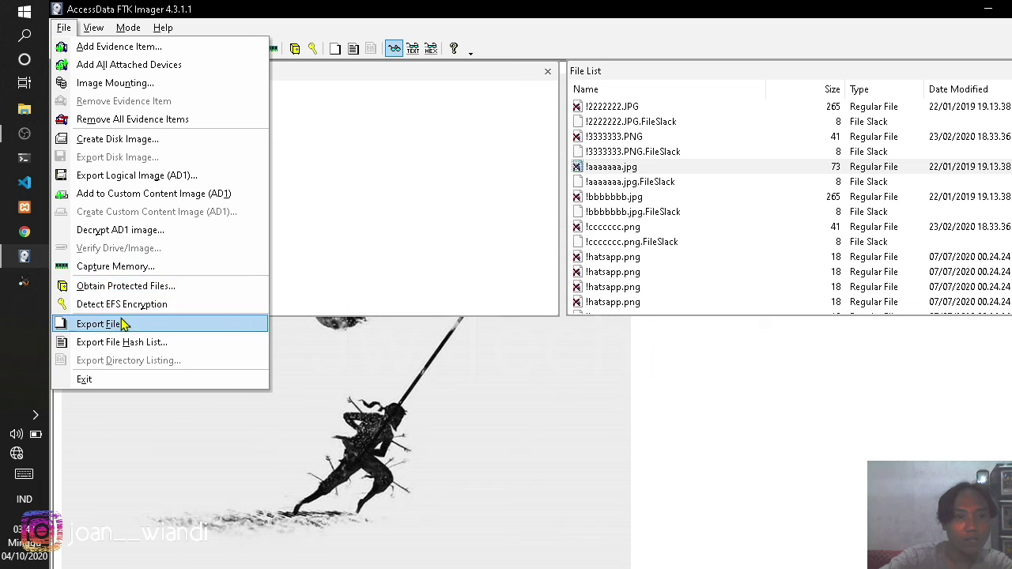
pyautogui.click(103, 324)
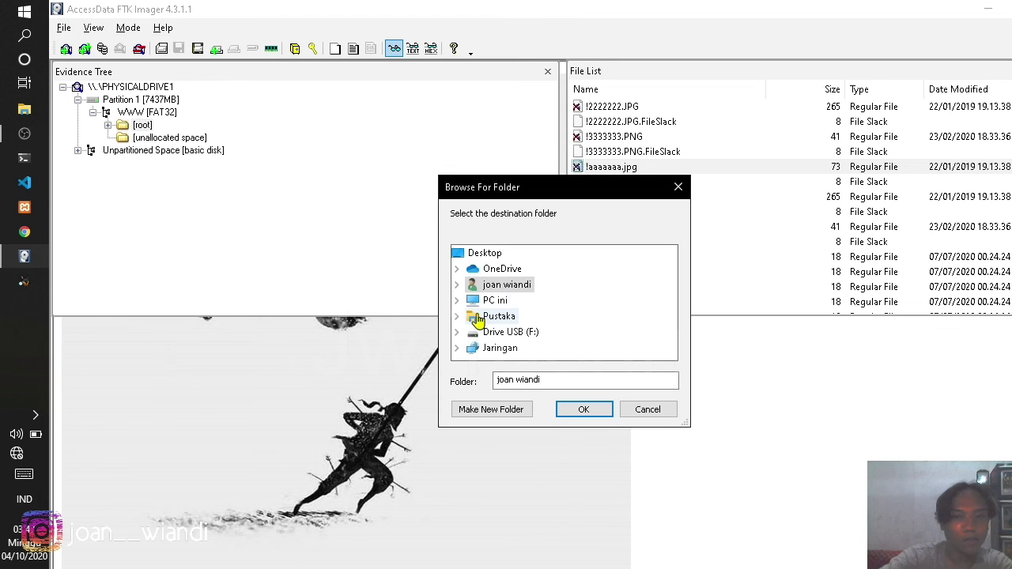
pyautogui.click(457, 301)
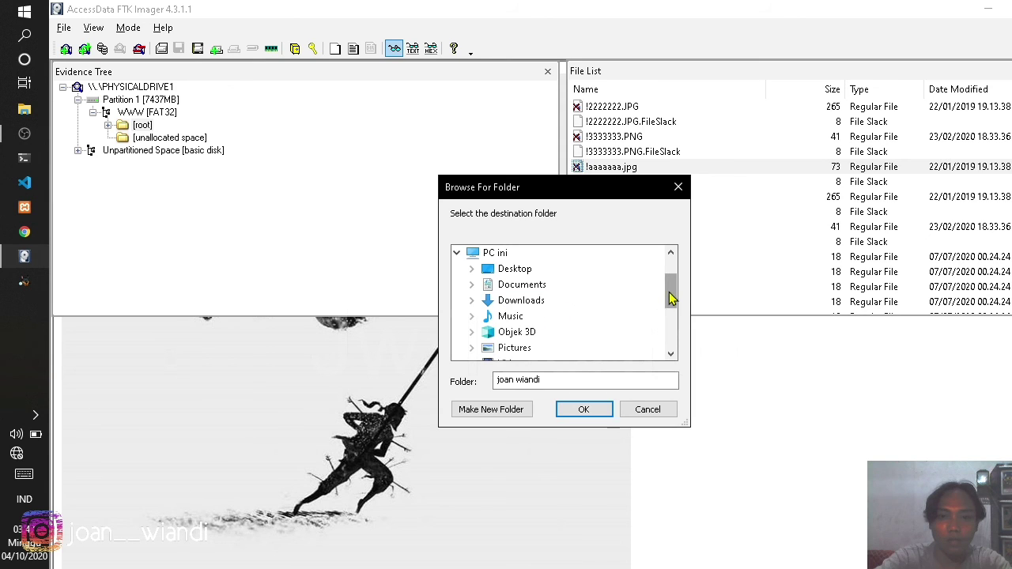
pyautogui.moveTo(670, 294); pyautogui.dragTo(671, 332)
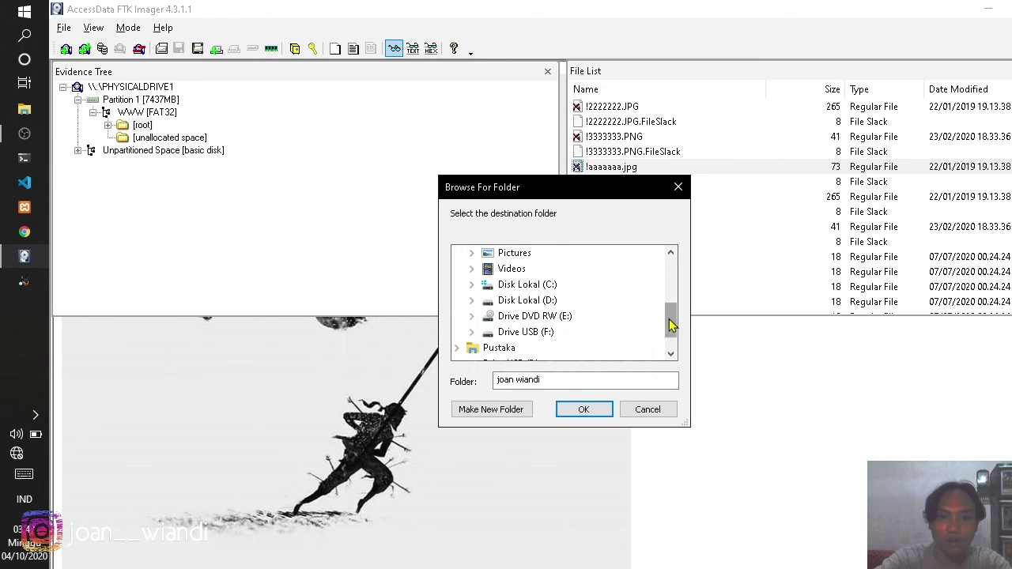
pyautogui.doubleClick(529, 302)
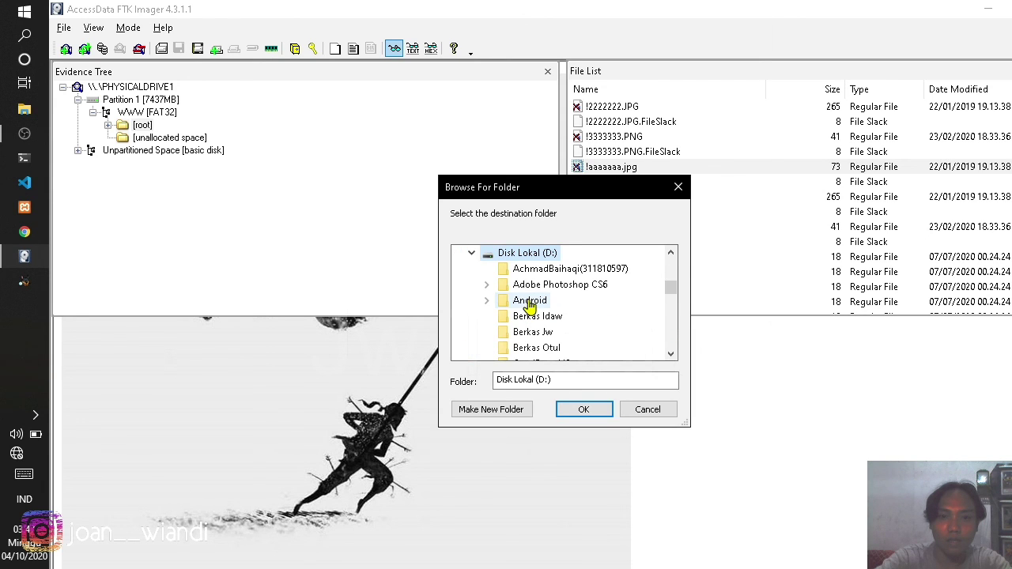
pyautogui.click(584, 409)
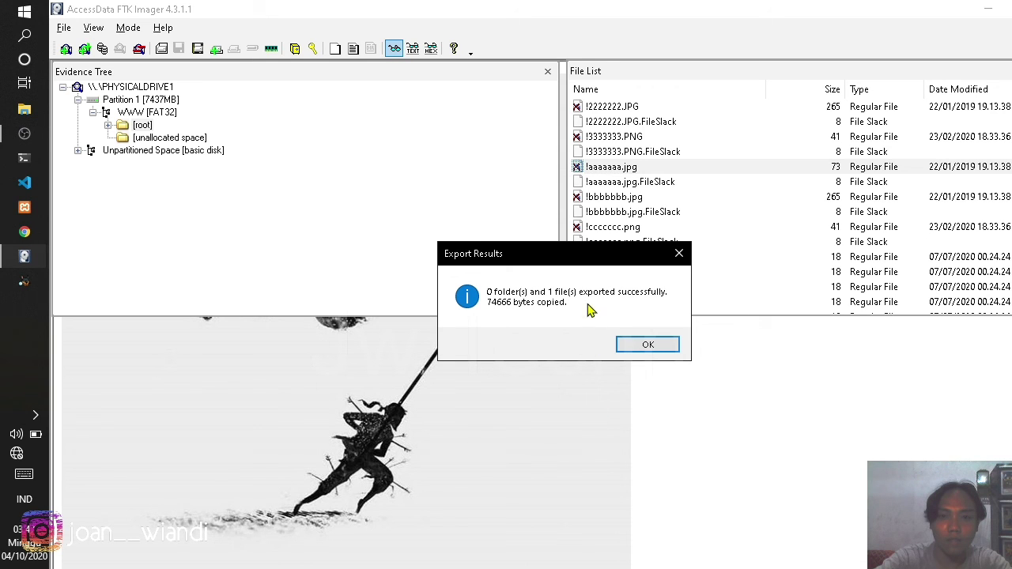
pyautogui.click(648, 346)
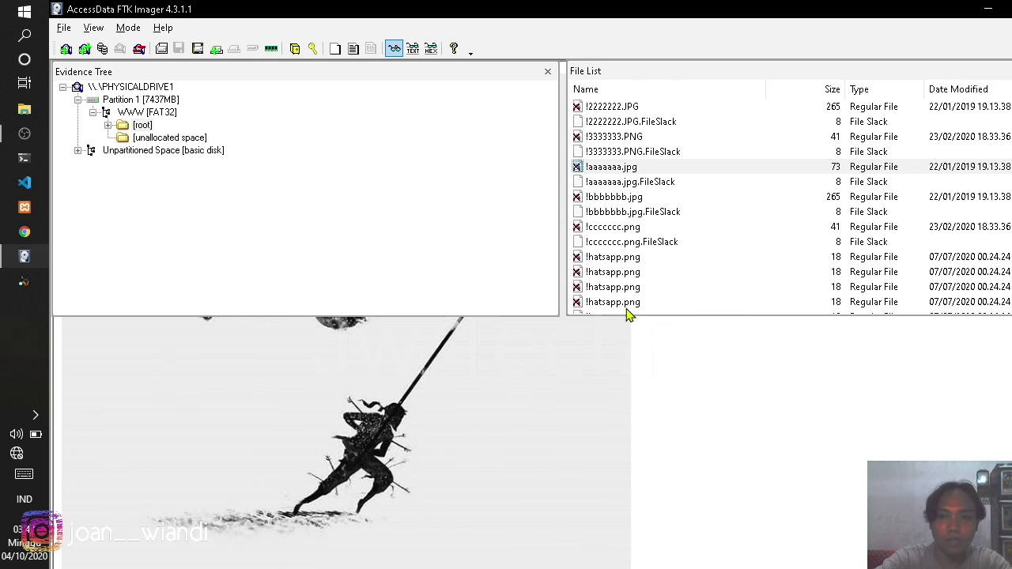
# Step: Select the deleted file !bbbbbbb.jpg, export it to Disk Lokal (D:) and dismiss the export results message
pyautogui.click(621, 198)
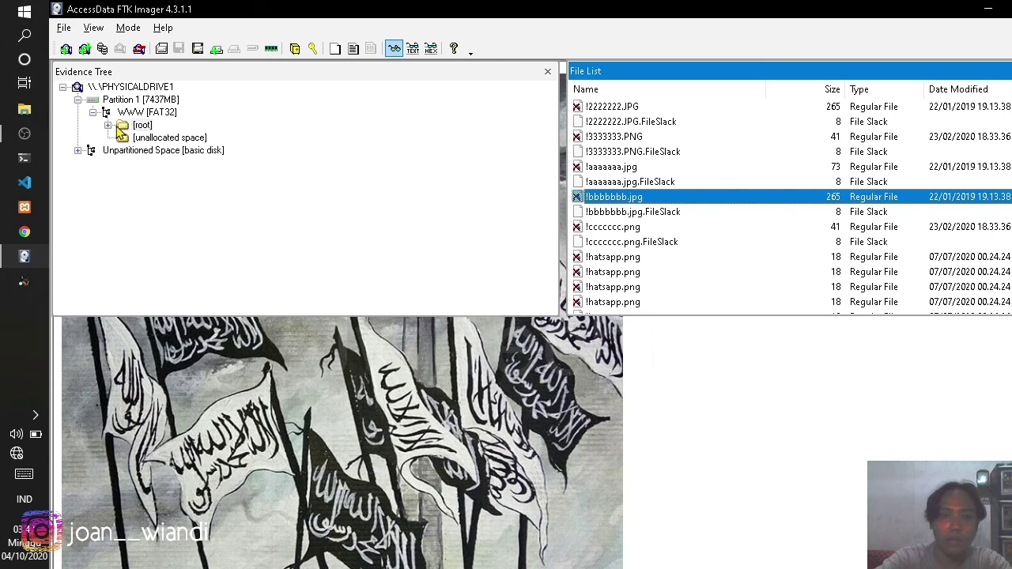
pyautogui.click(66, 29)
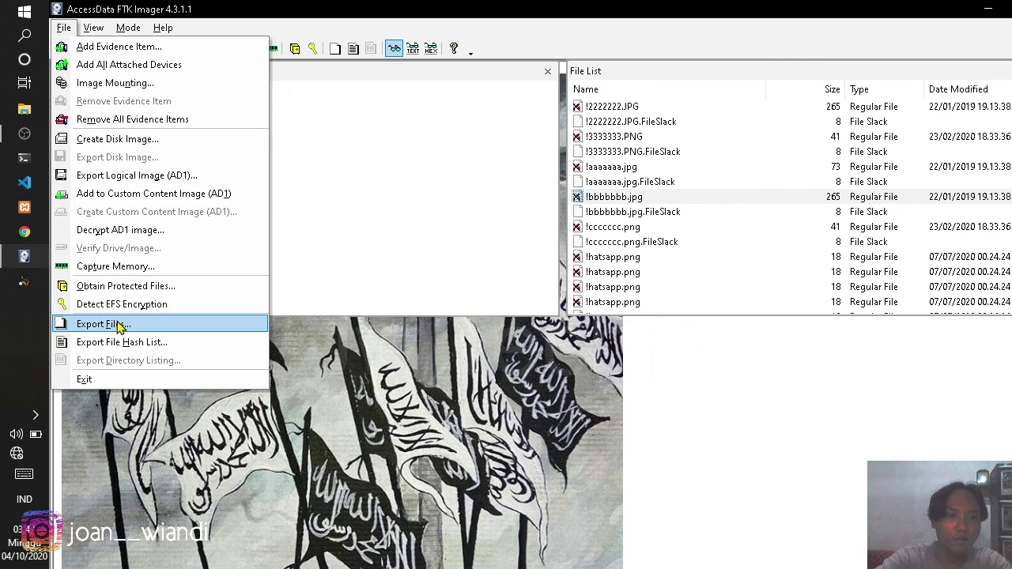
pyautogui.click(103, 324)
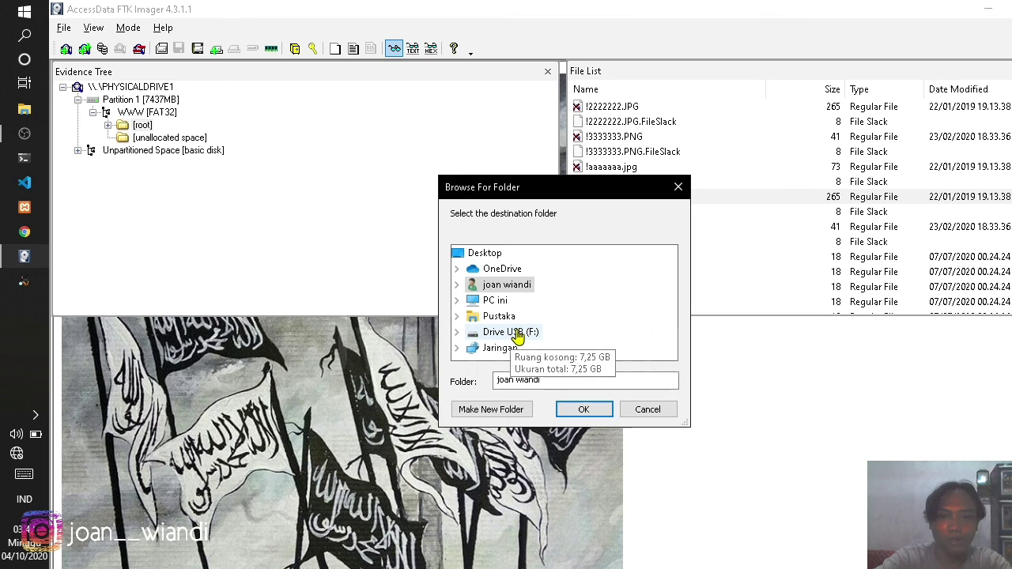
pyautogui.doubleClick(495, 300)
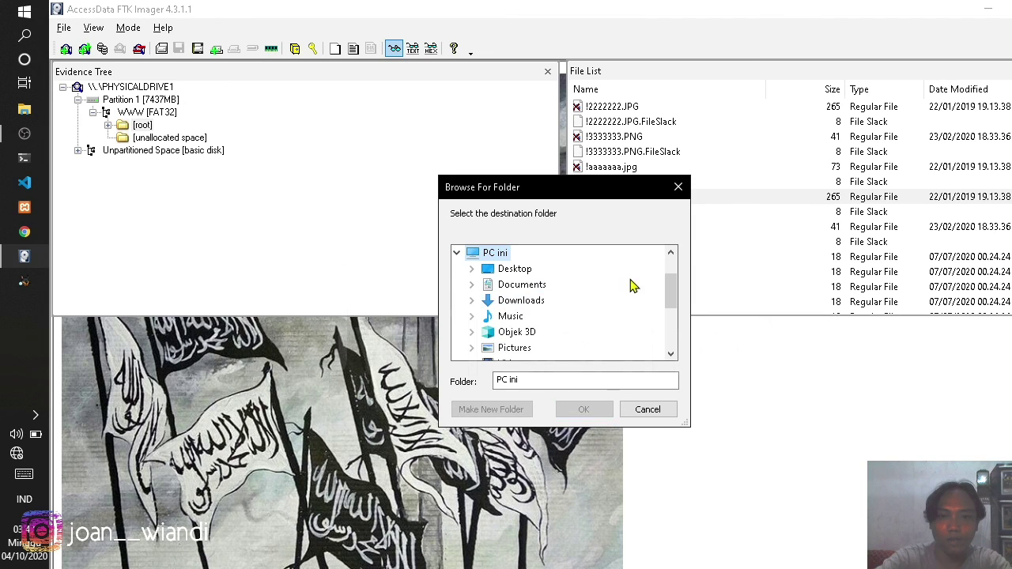
pyautogui.moveTo(669, 294); pyautogui.dragTo(670, 323)
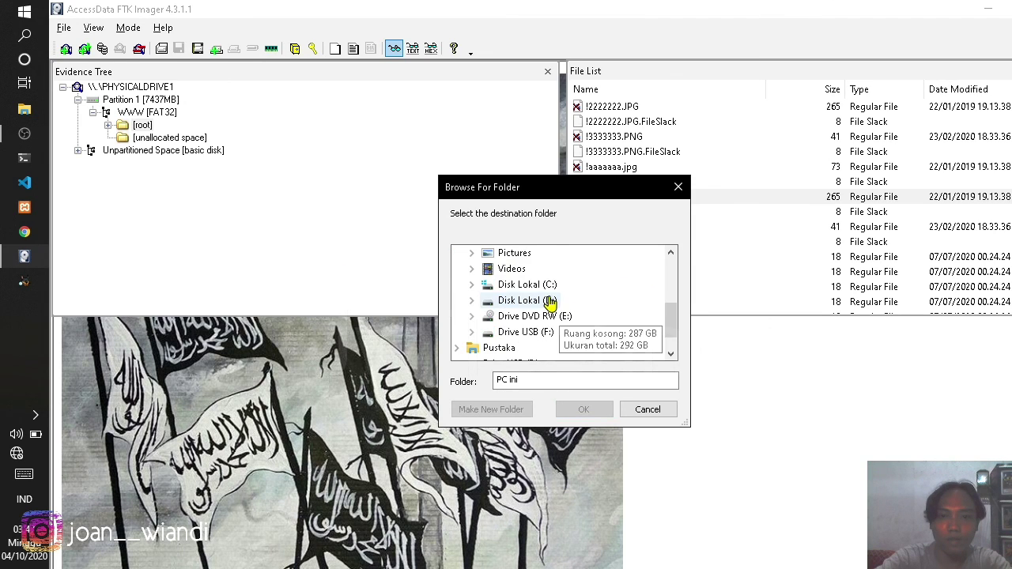
pyautogui.doubleClick(548, 301)
pyautogui.click(582, 409)
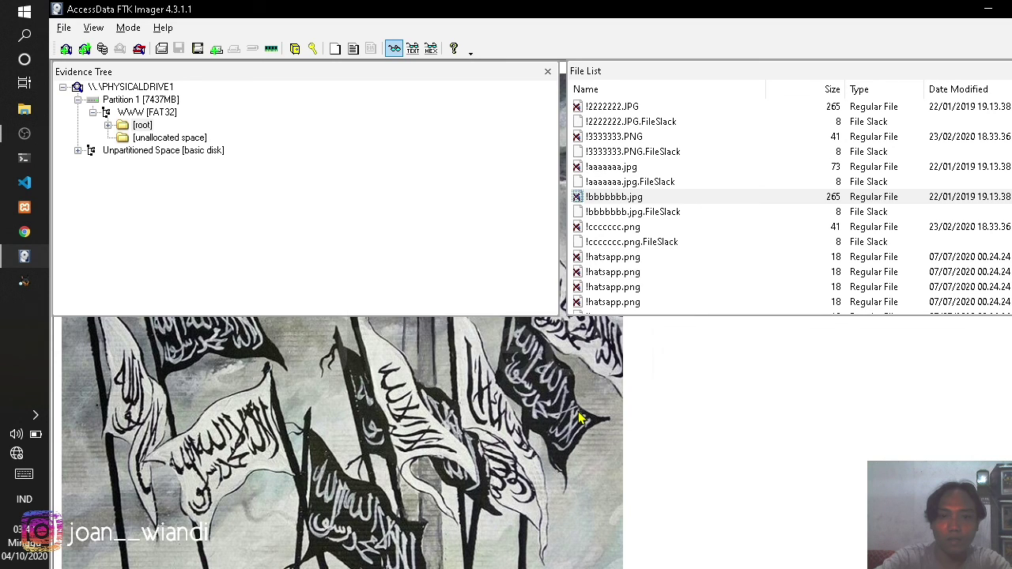
pyautogui.click(649, 345)
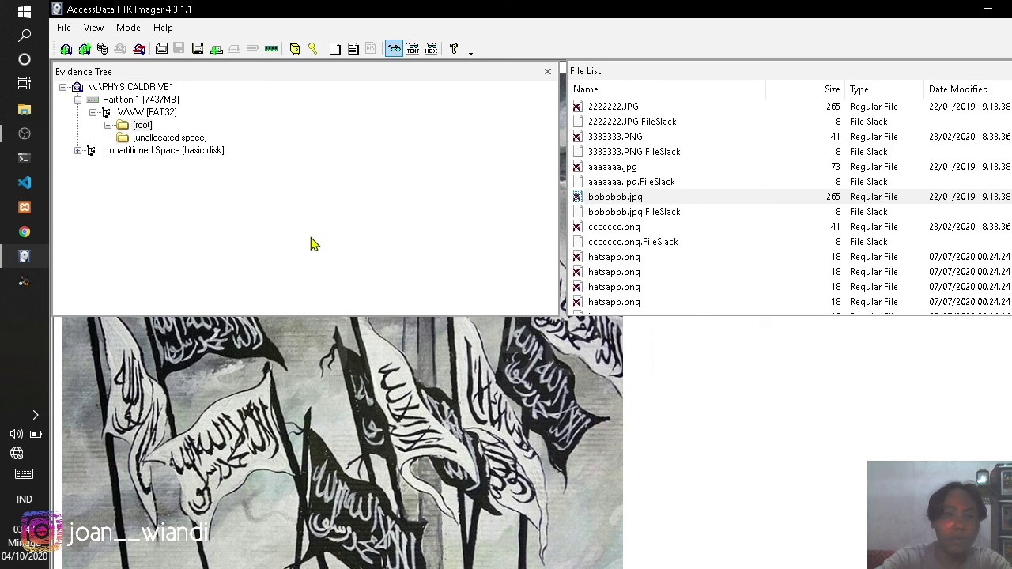
# Step: Switch to File Explorer and show the contents of Disk Lokal (D:) to check for the exported images
pyautogui.click(30, 113)
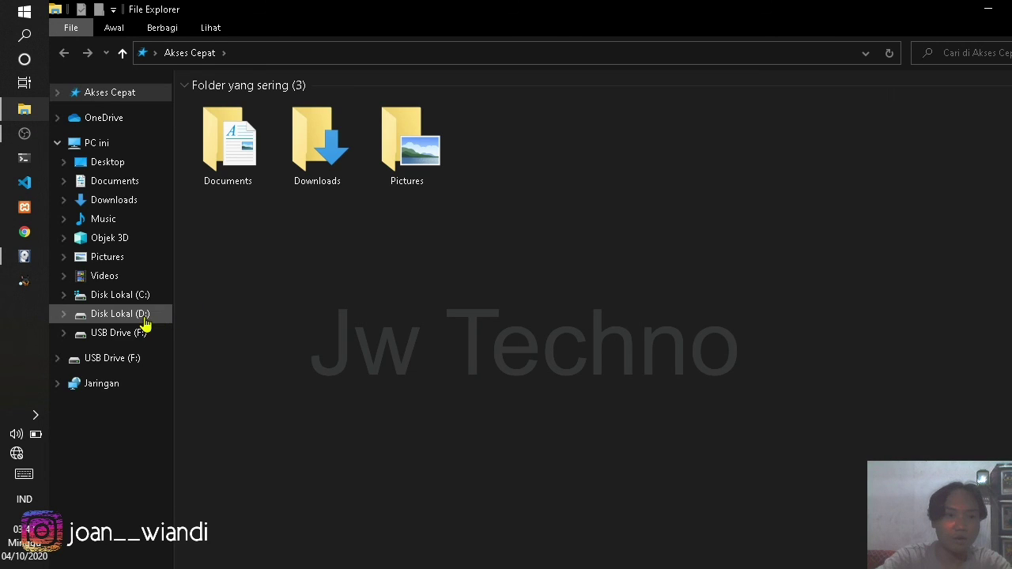
pyautogui.click(142, 319)
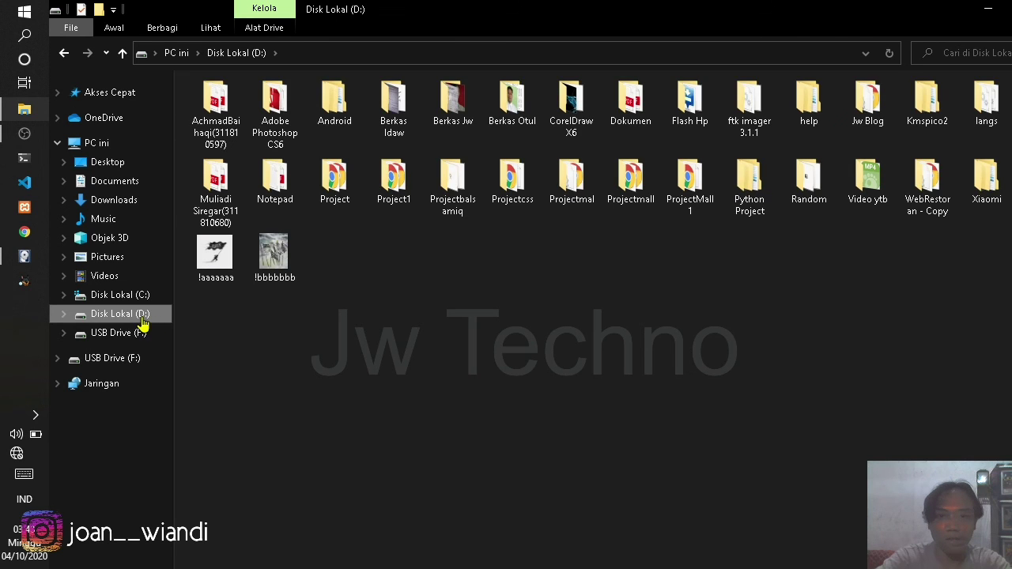